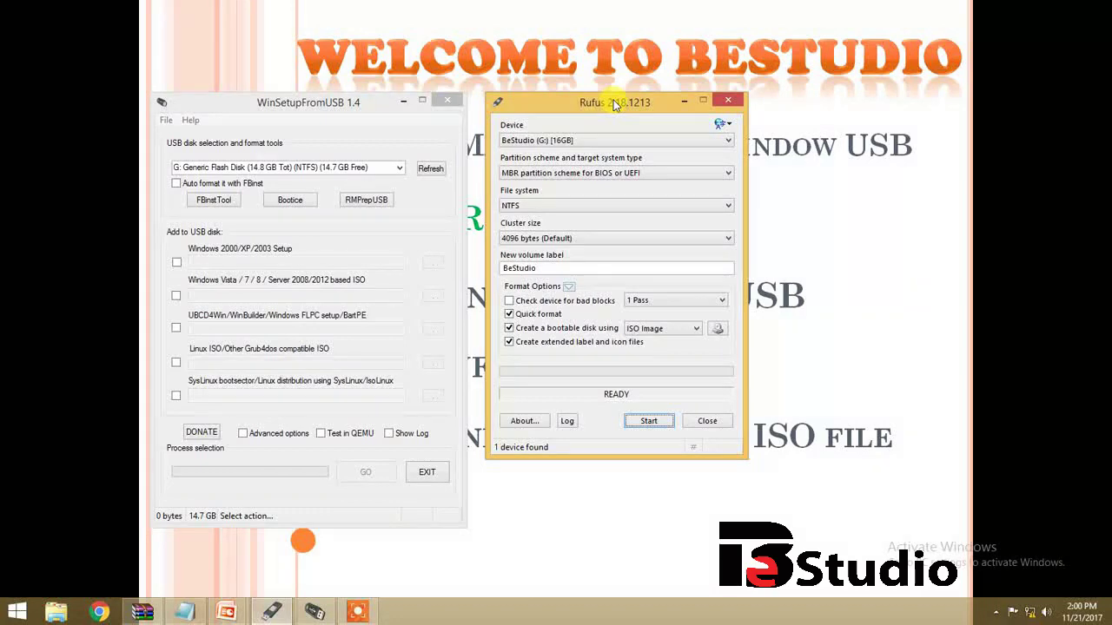
- Set the file system of the BeStudio (G:) USB drive to NTFS in Rufus
mouse_move(614, 104)
left_mouse_down()
mouse_move(584, 113)
mouse_move(611, 106)
left_mouse_up()
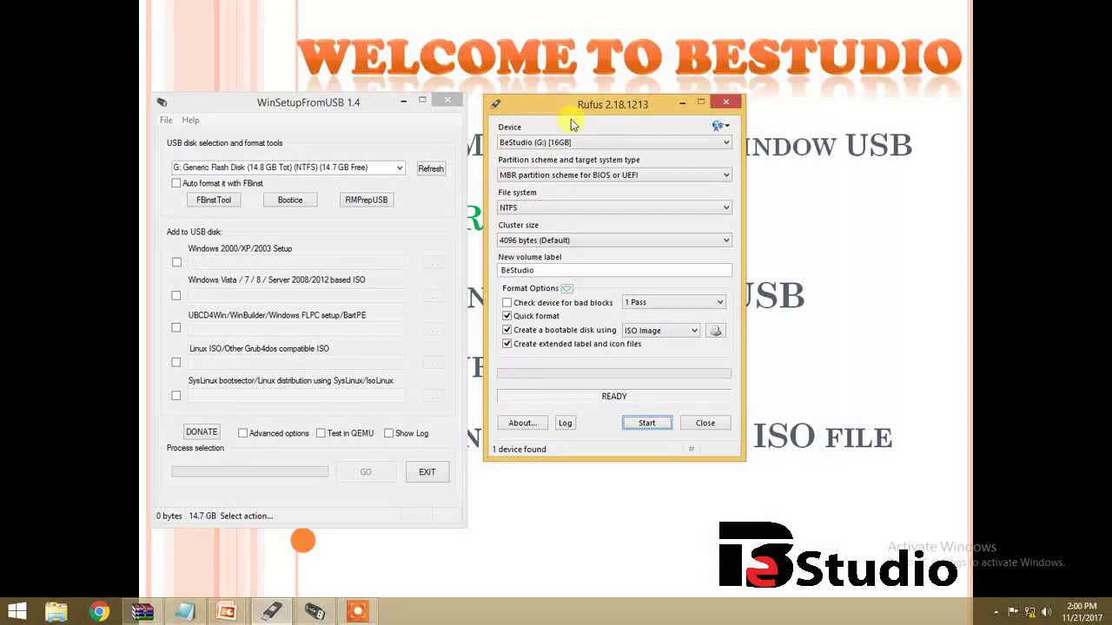
left_click(534, 209)
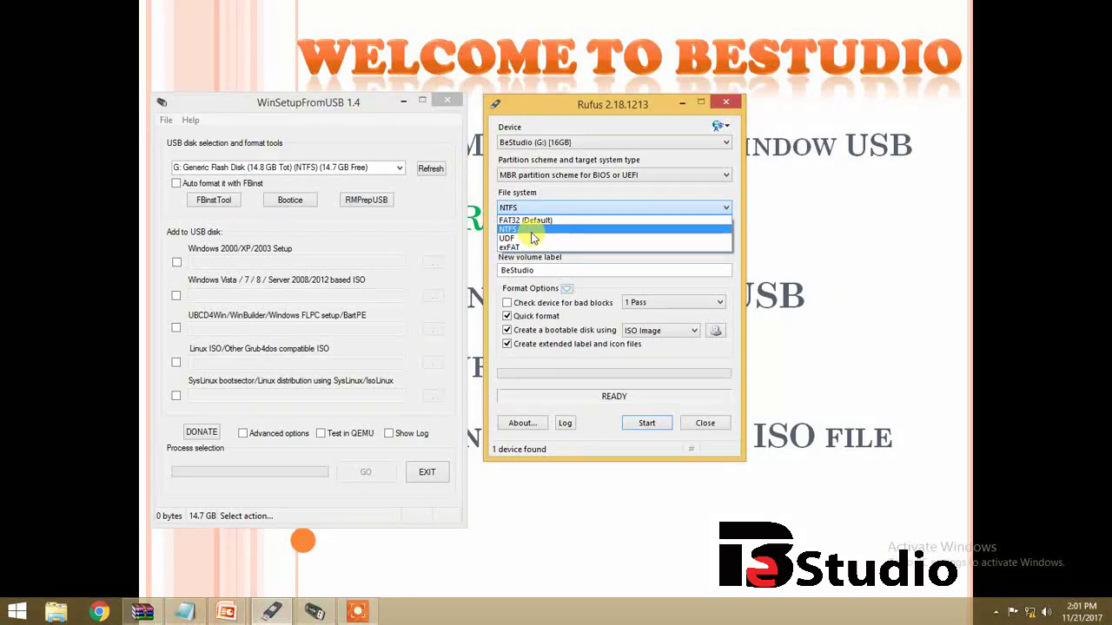
left_click(532, 231)
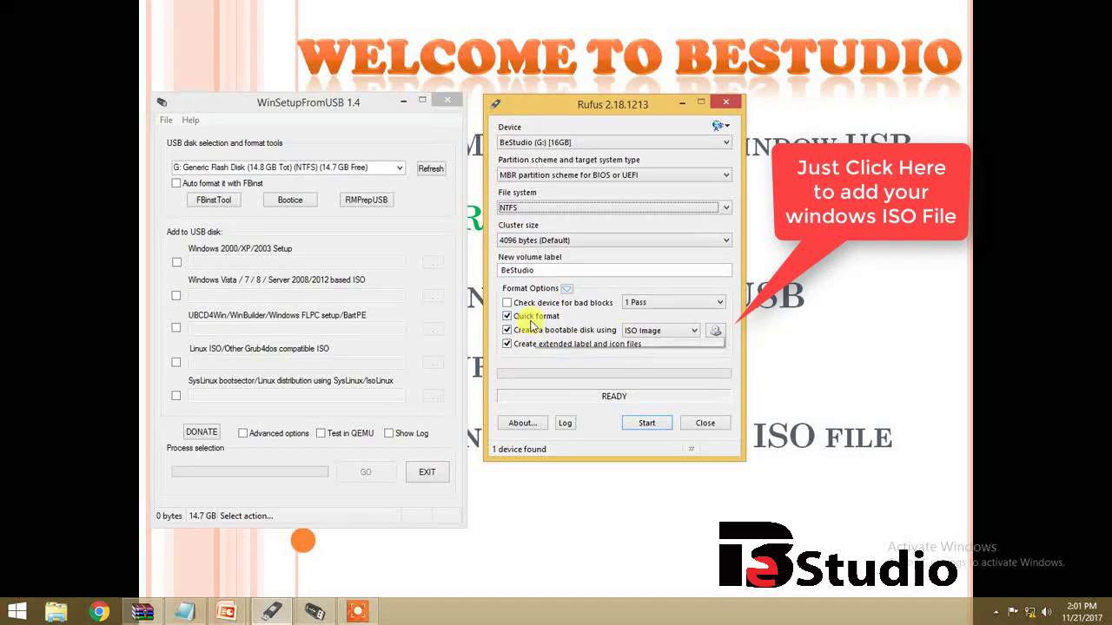
- Browse to the software folder on Local Disk (D:) and select the Window 7 ultimate ISO as the boot image
left_click(718, 332)
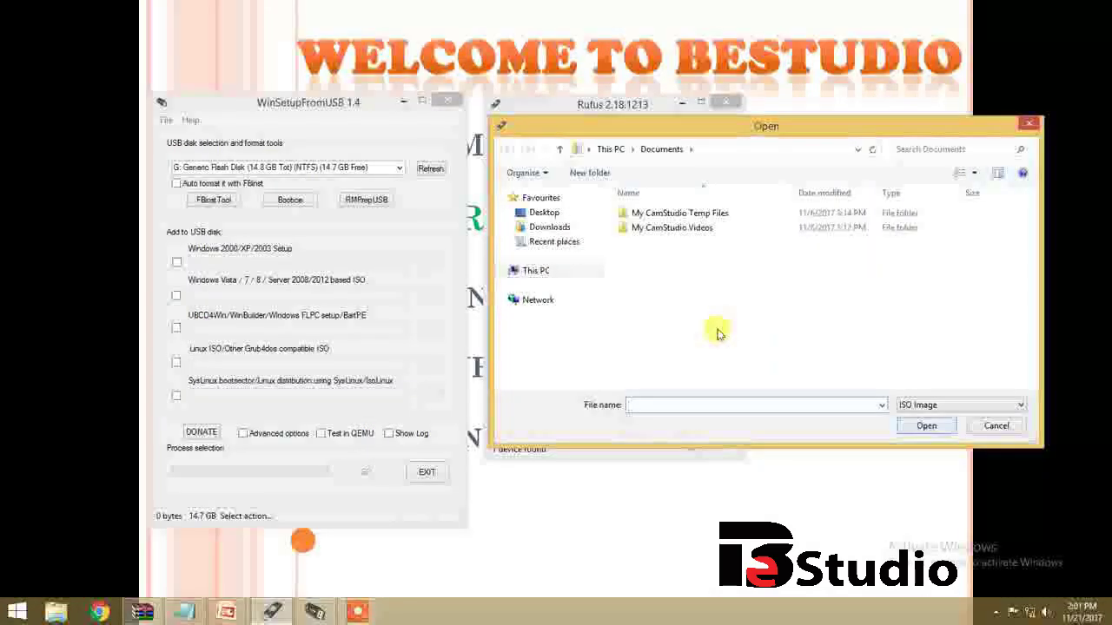
left_click(618, 150)
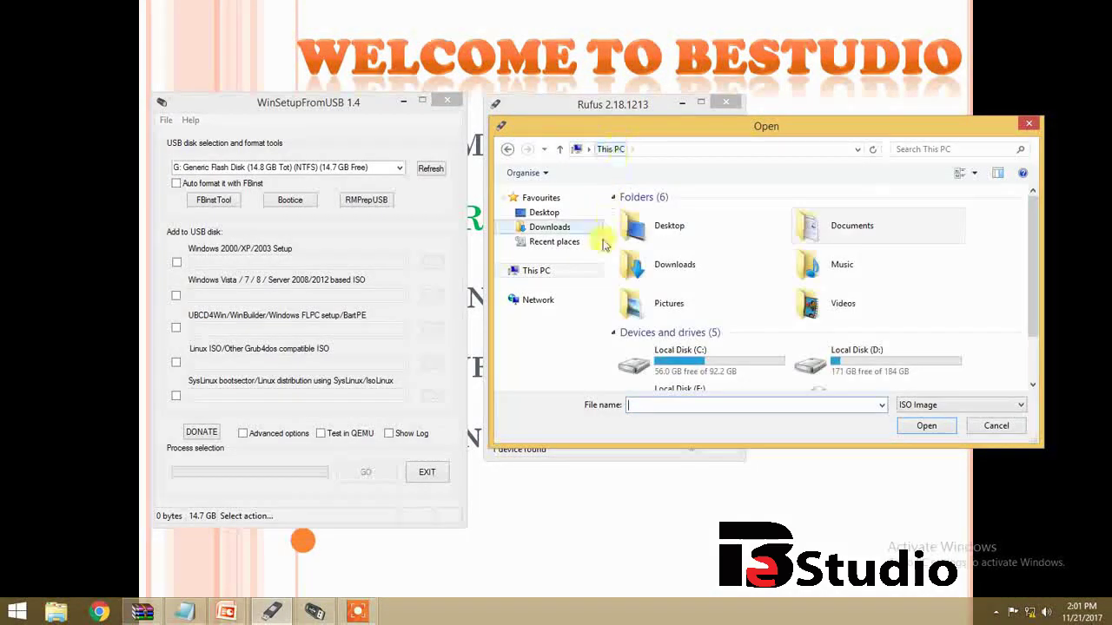
double_click(812, 363)
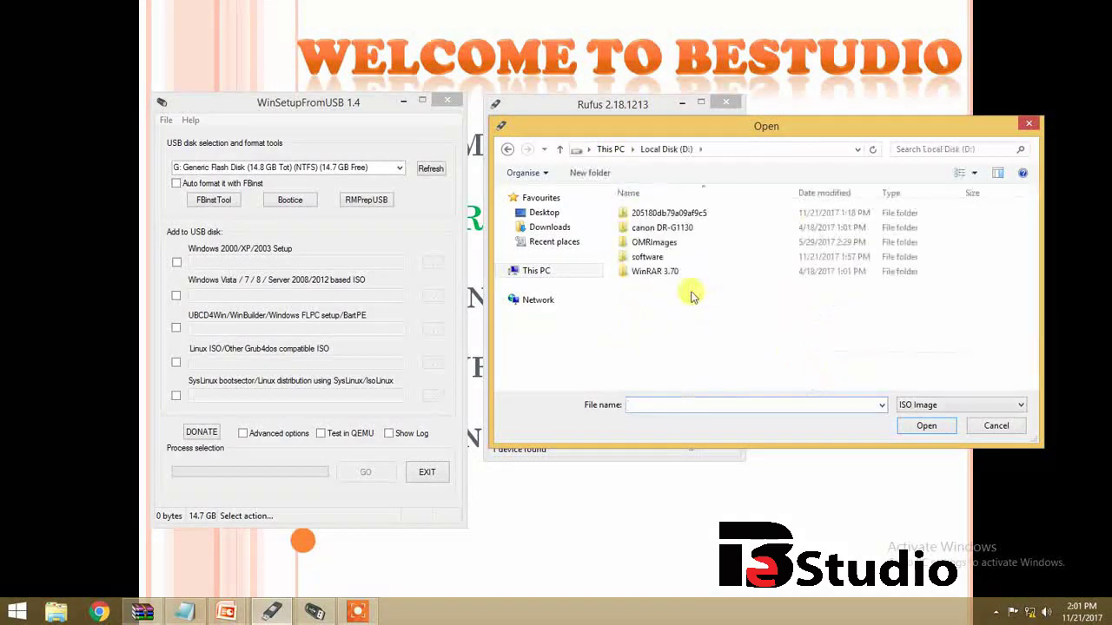
double_click(654, 257)
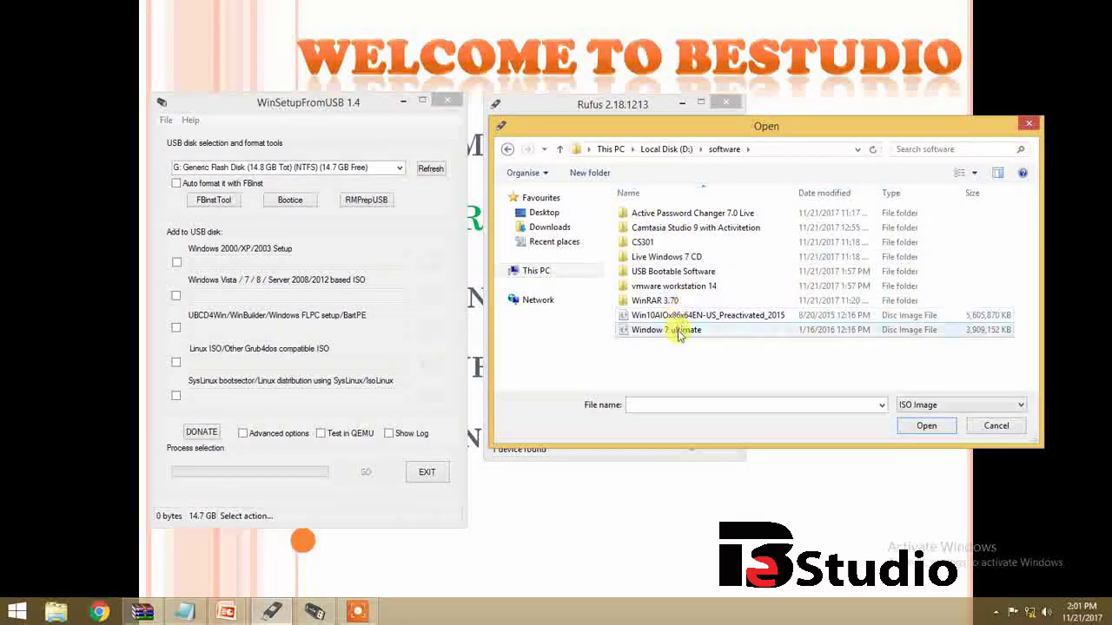
left_click(677, 334)
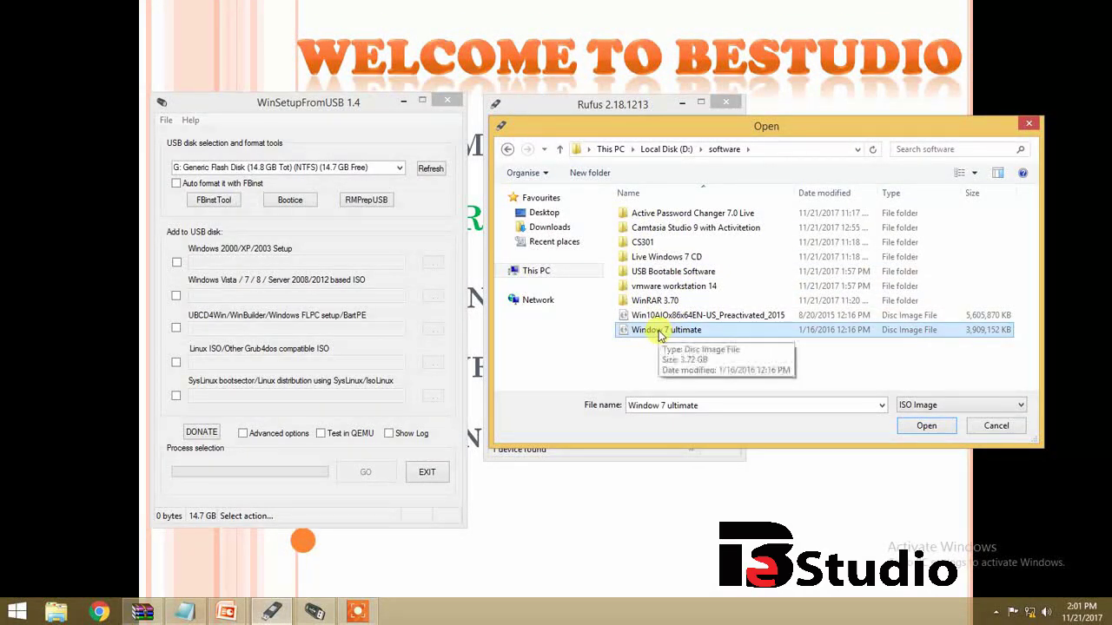
- Check the file type in the properties of the Window 7 ultimate image, then close them
right_click(660, 334)
left_click(686, 319)
left_click_drag(705, 257, 477, 175)
left_click_drag(565, 249, 537, 274)
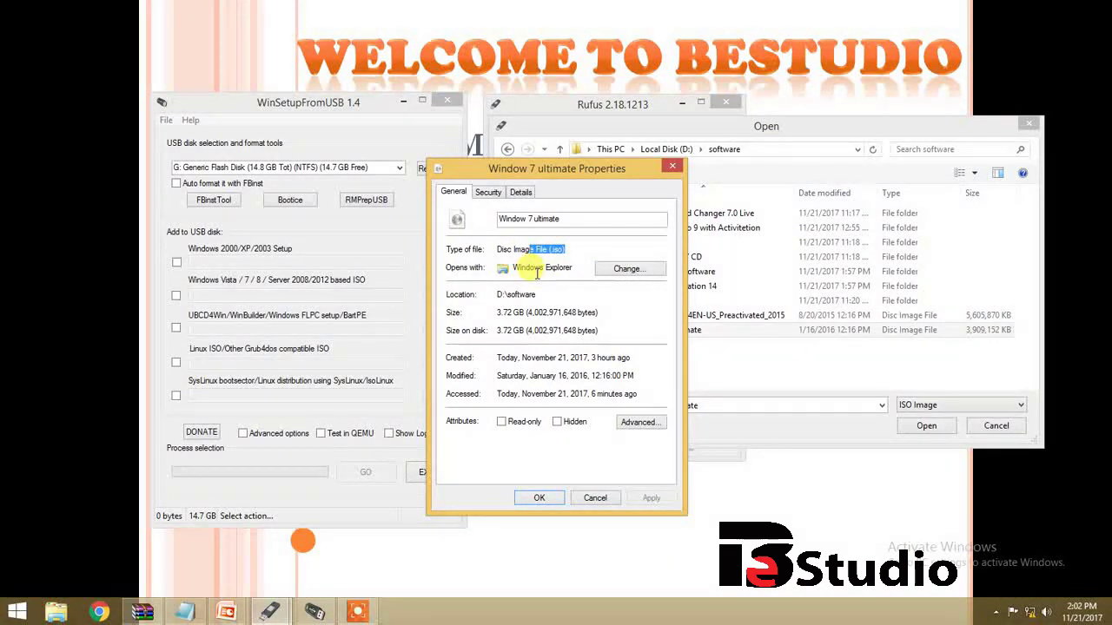
left_click_drag(526, 169, 465, 173)
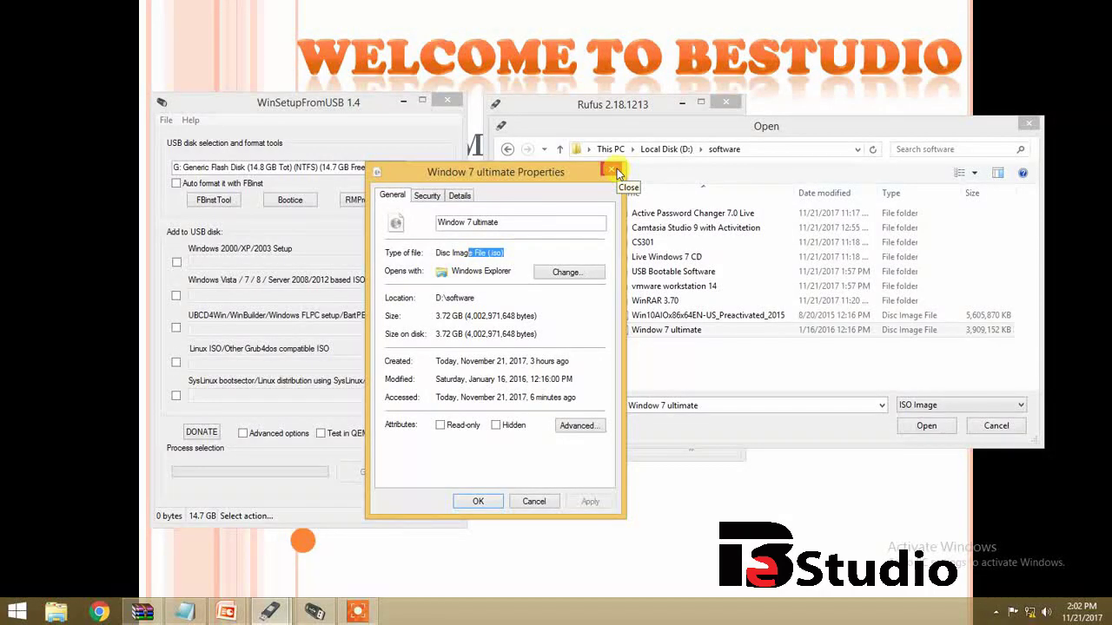
left_click(615, 171)
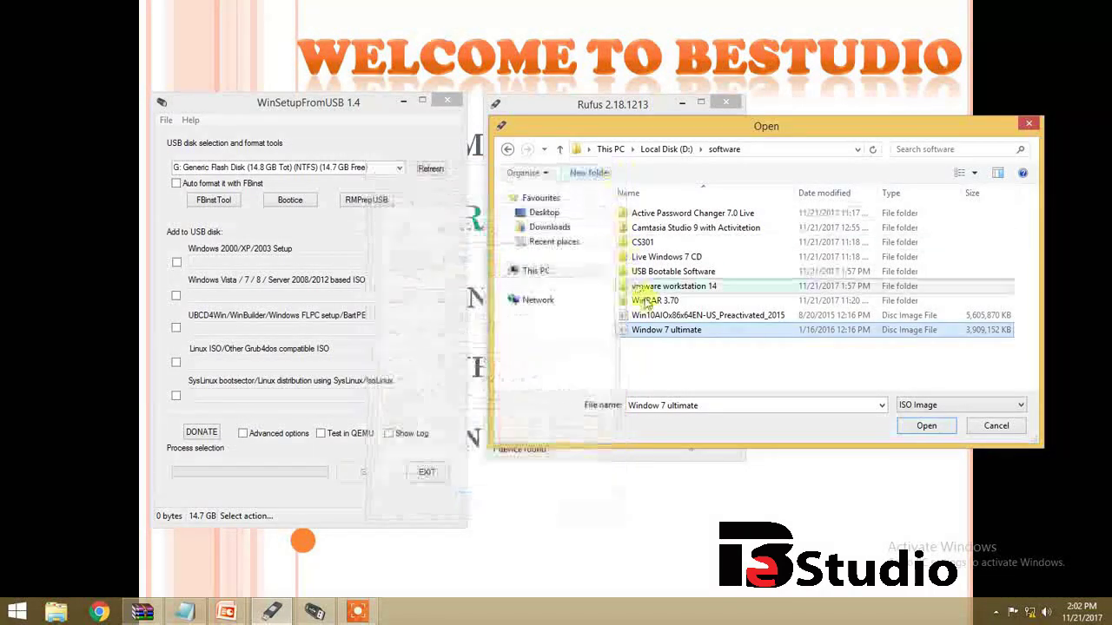
- Load the selected Window 7 ultimate image and start writing the bootable USB drive
left_click(926, 425)
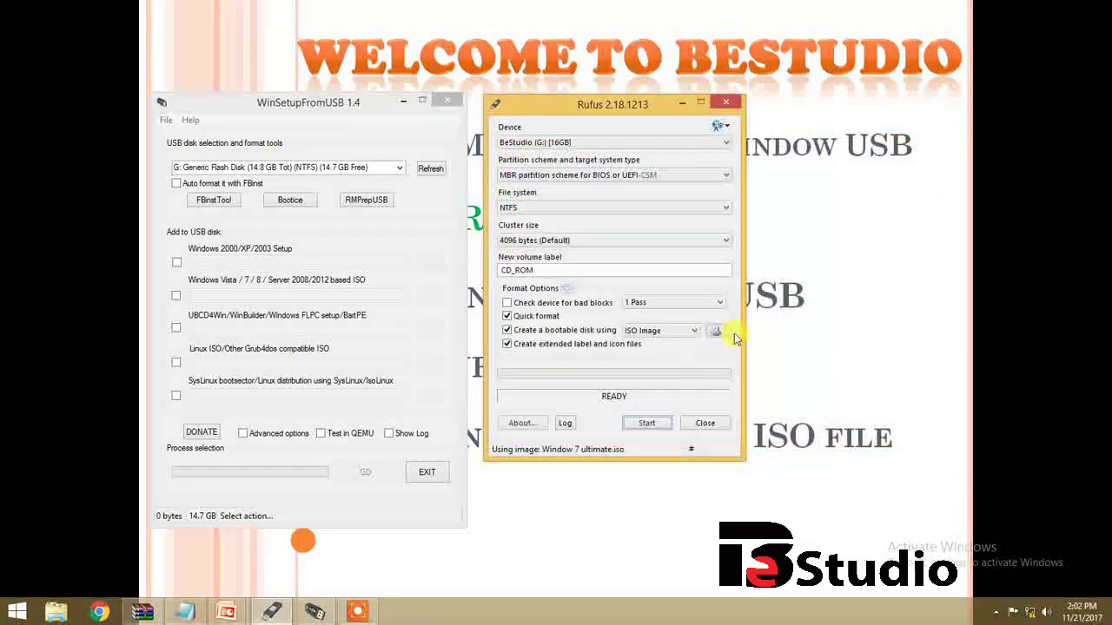
left_click(645, 424)
left_click(607, 357)
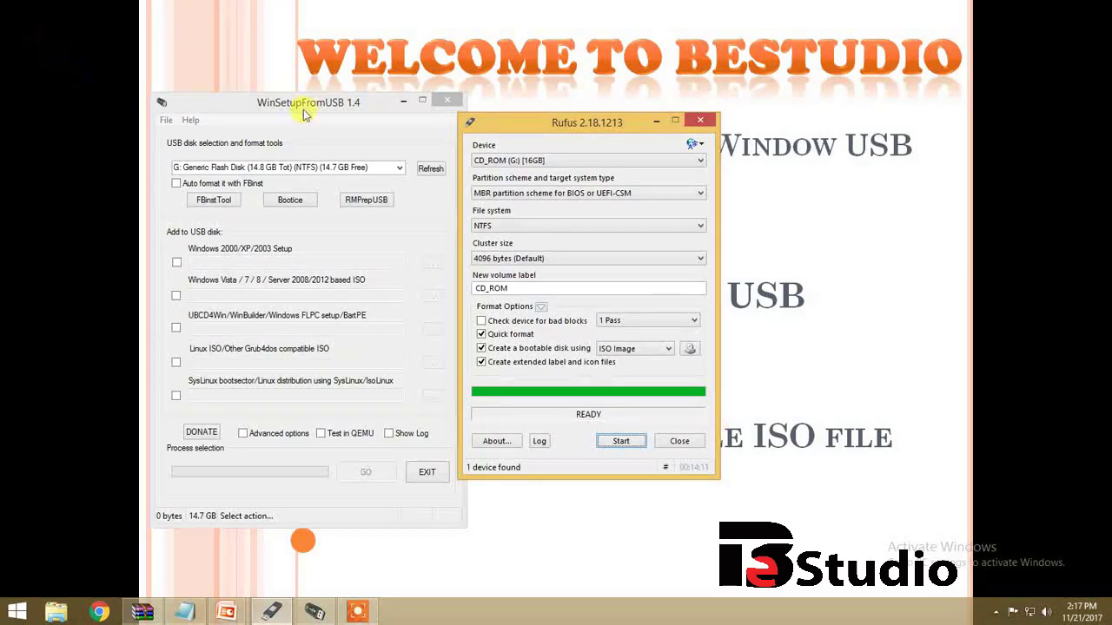
- Switch to WinSetupFromUSB and review the G: Generic Flash Disk chosen as the target drive
left_click_drag(250, 114, 416, 124)
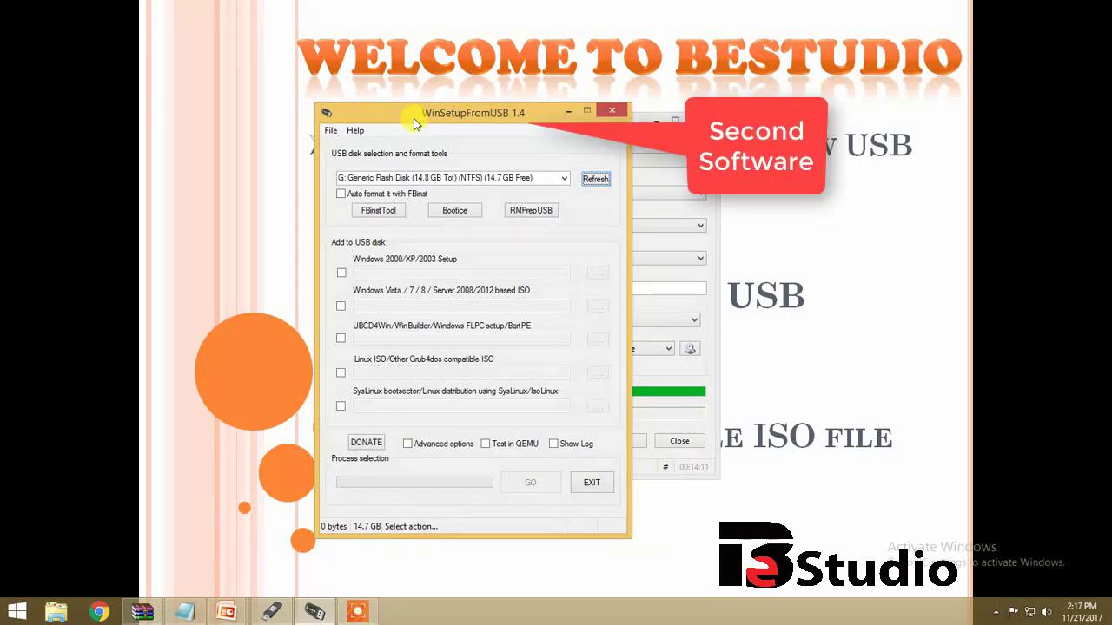
left_click(420, 178)
left_click_drag(543, 182, 342, 178)
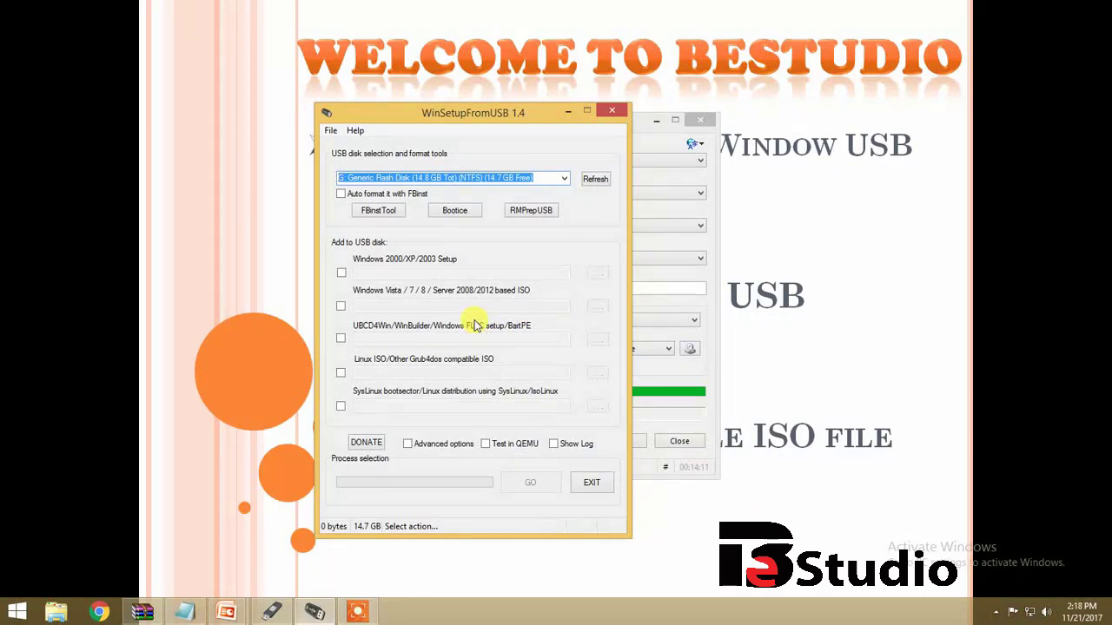
- Enable the Windows Vista / 7 / 8 / Server 2008/2012 based ISO source and open its file selection, accepting the (U)EFI support notice
left_click(341, 307)
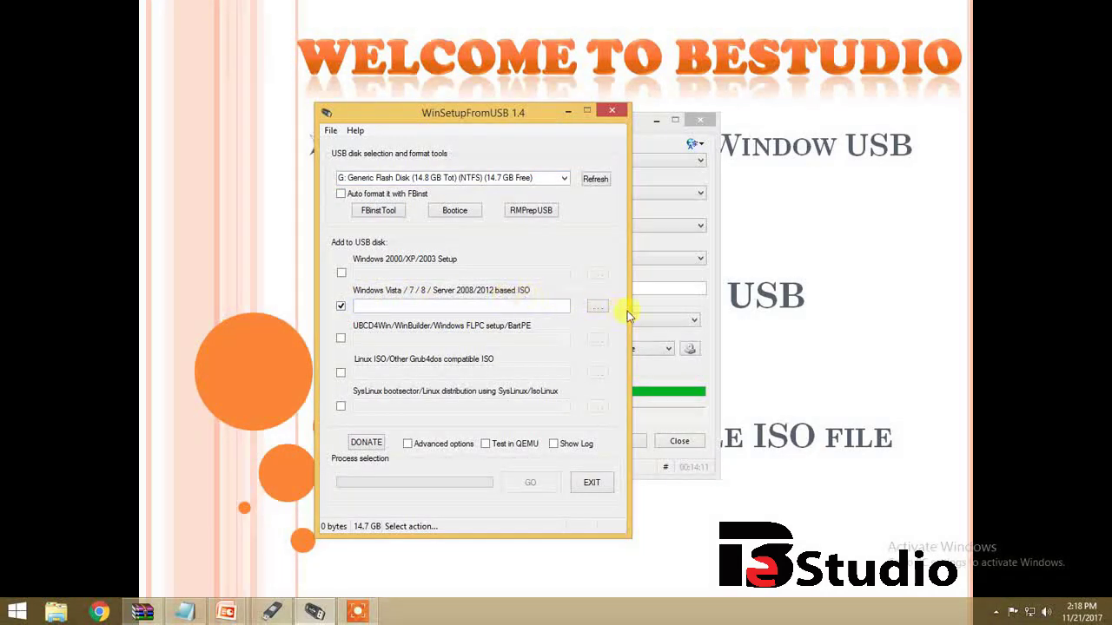
left_click(598, 306)
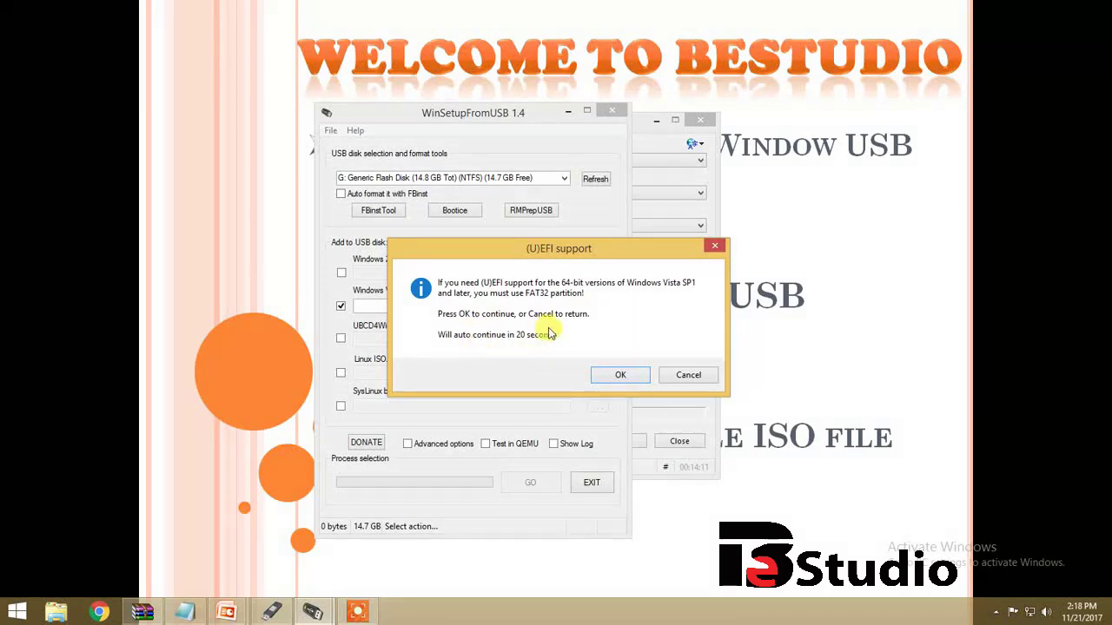
left_click_drag(591, 248, 768, 231)
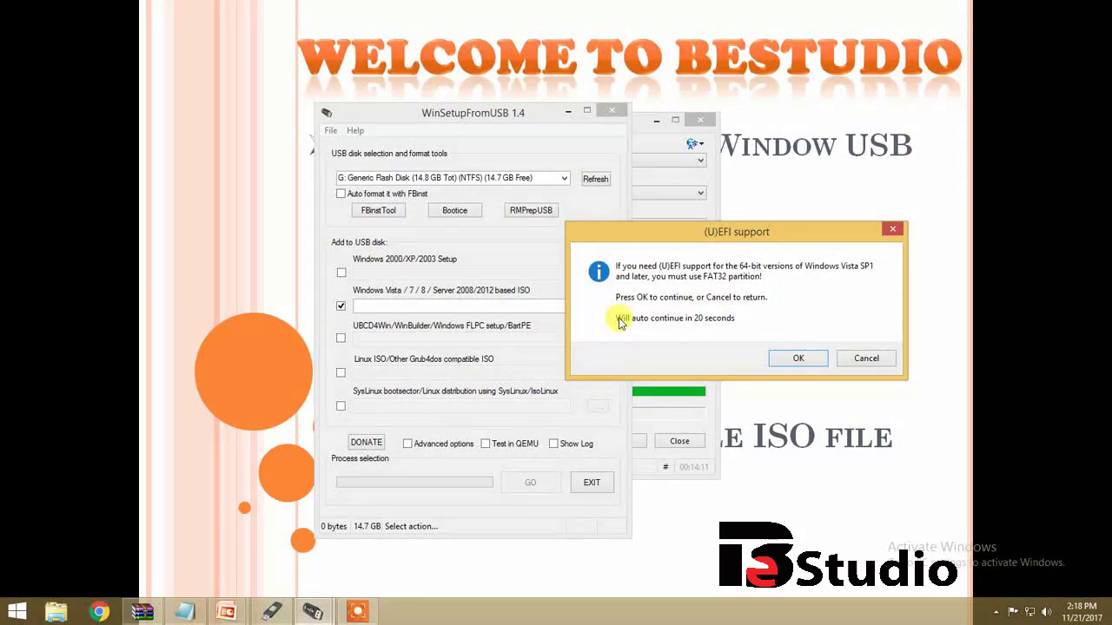
key("Return")
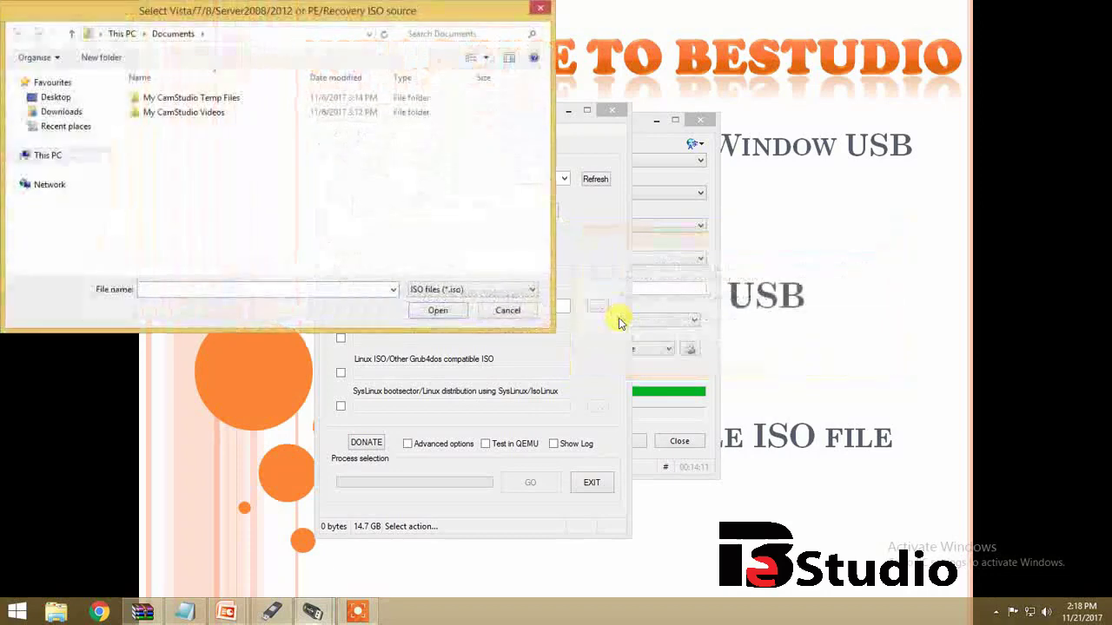
- Choose Win10AIOx86x64EN-US_Preactivated_2015 from the software folder on Local Disk (D:) as the ISO source
left_click_drag(109, 10, 374, 71)
left_click(342, 216)
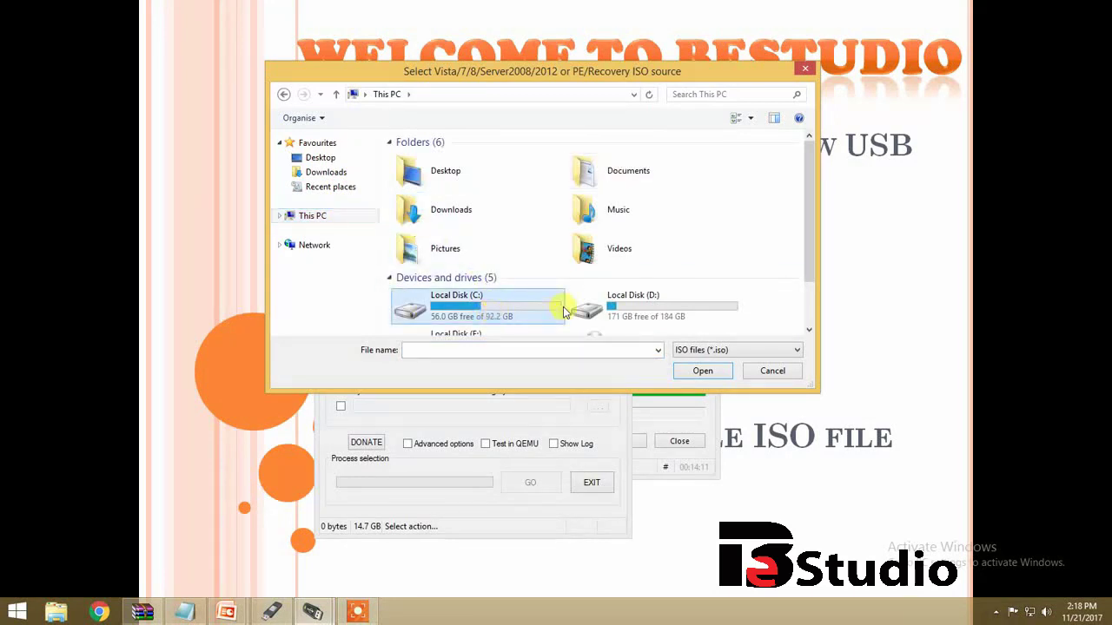
double_click(588, 306)
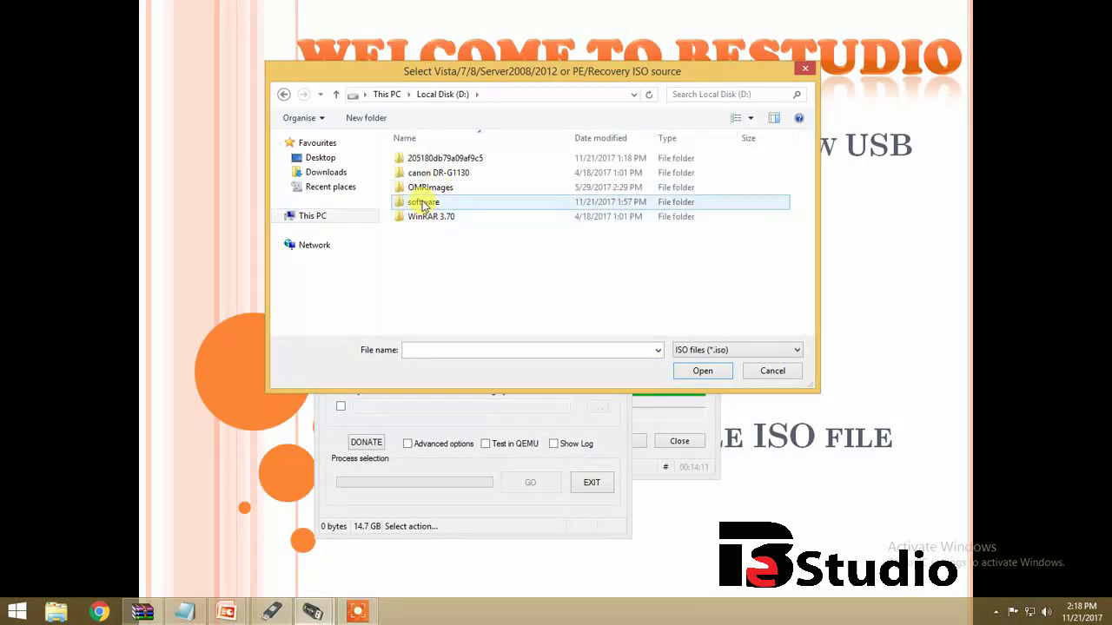
double_click(423, 203)
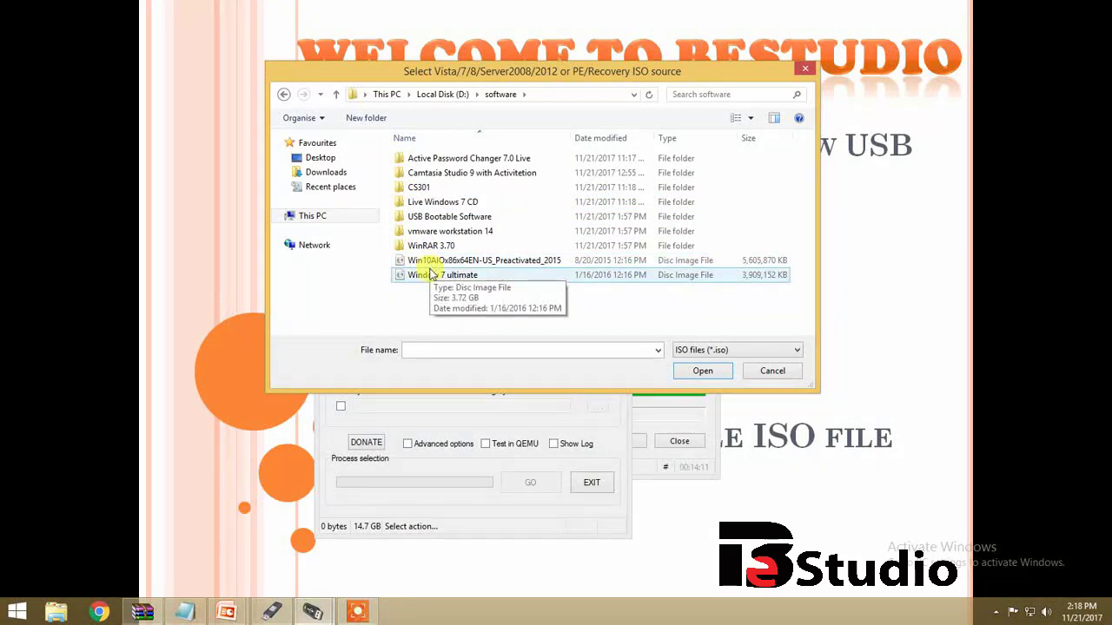
left_click(428, 260)
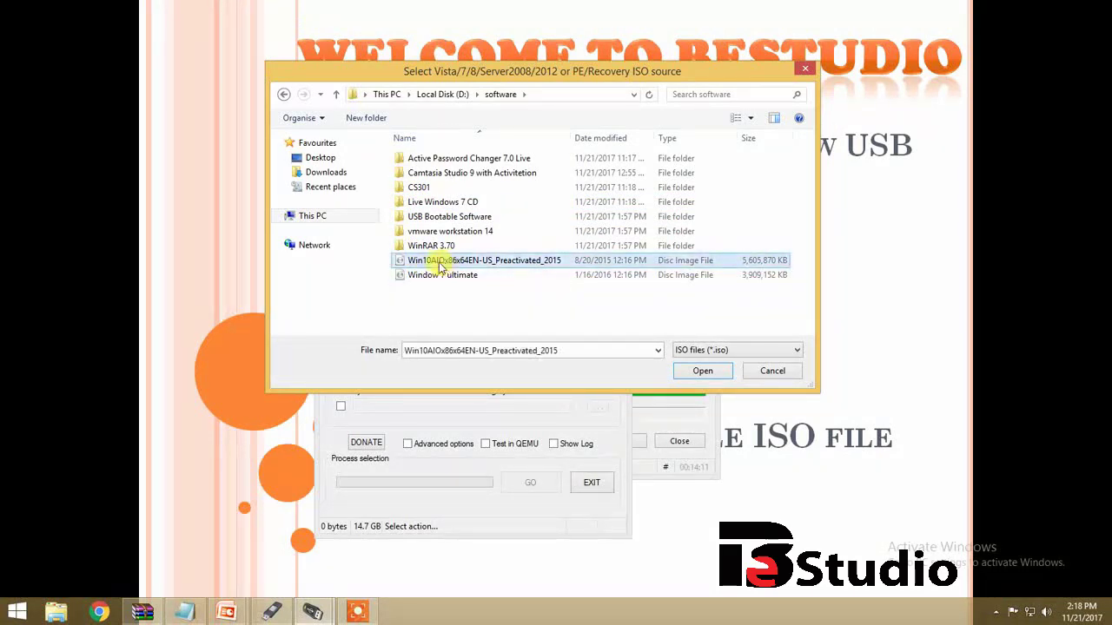
left_click(702, 371)
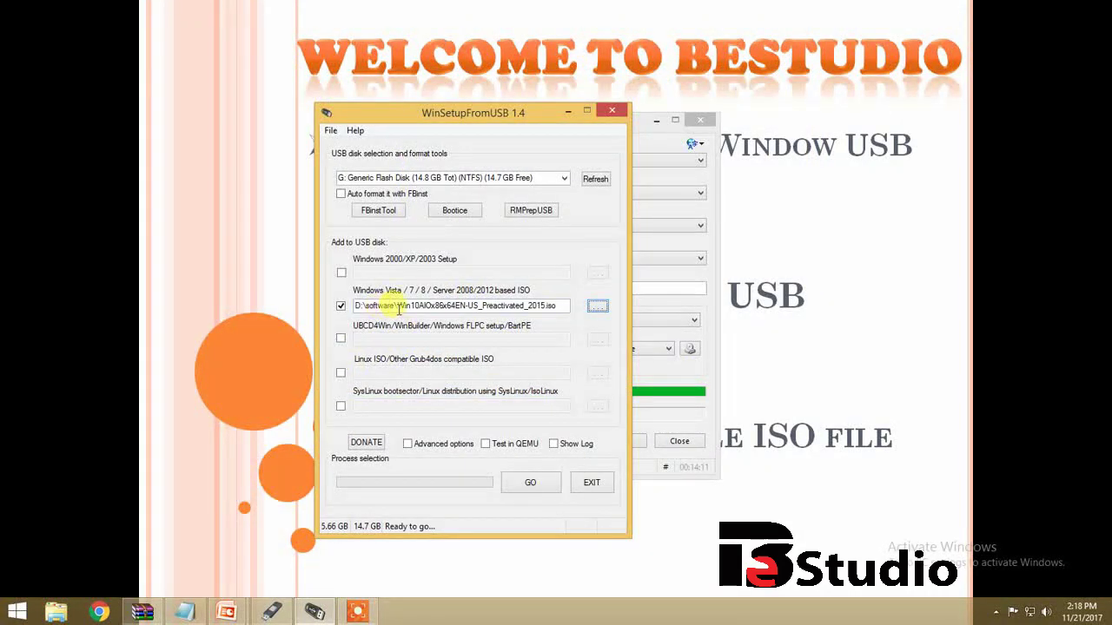
left_click_drag(558, 306, 451, 309)
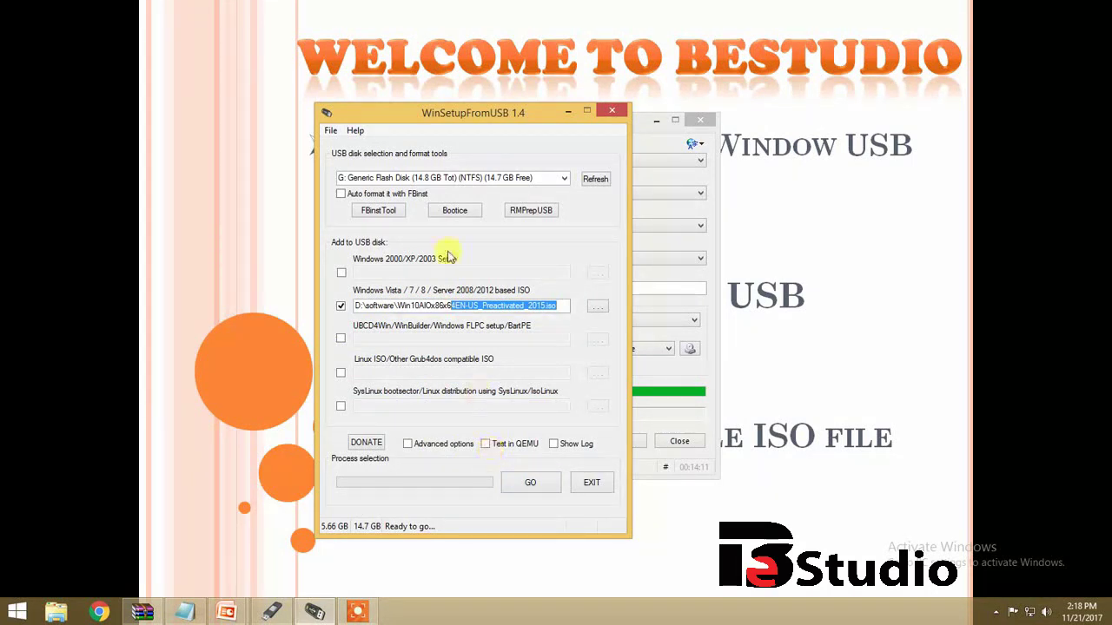
left_click_drag(388, 113, 386, 88)
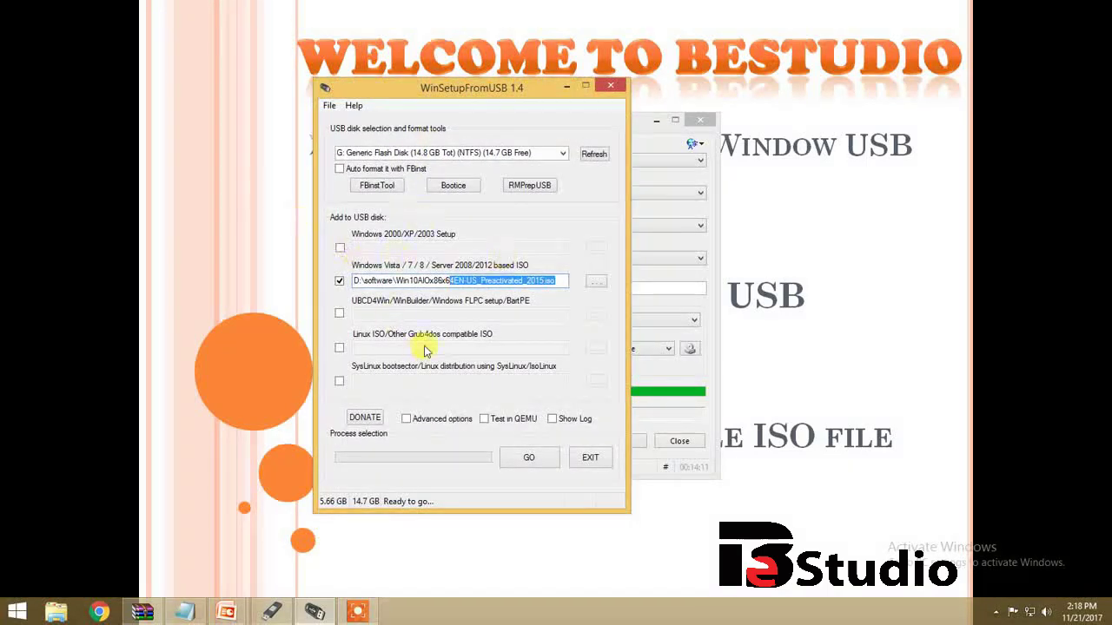
left_click(560, 281)
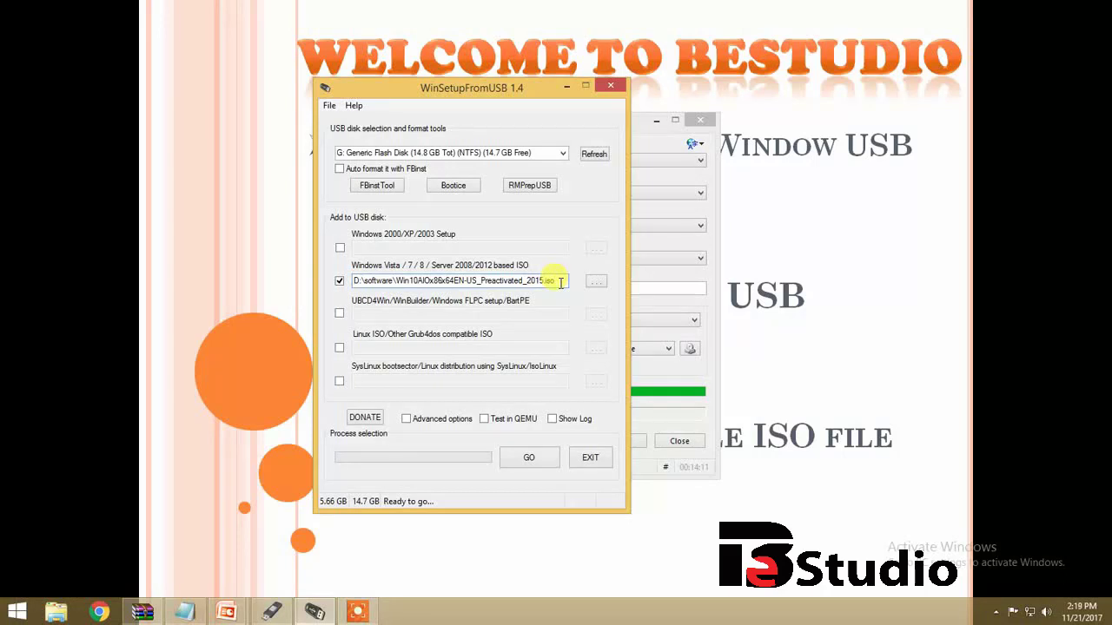
- Enable Test in QEMU and start creating the bootable USB drive
left_click(483, 421)
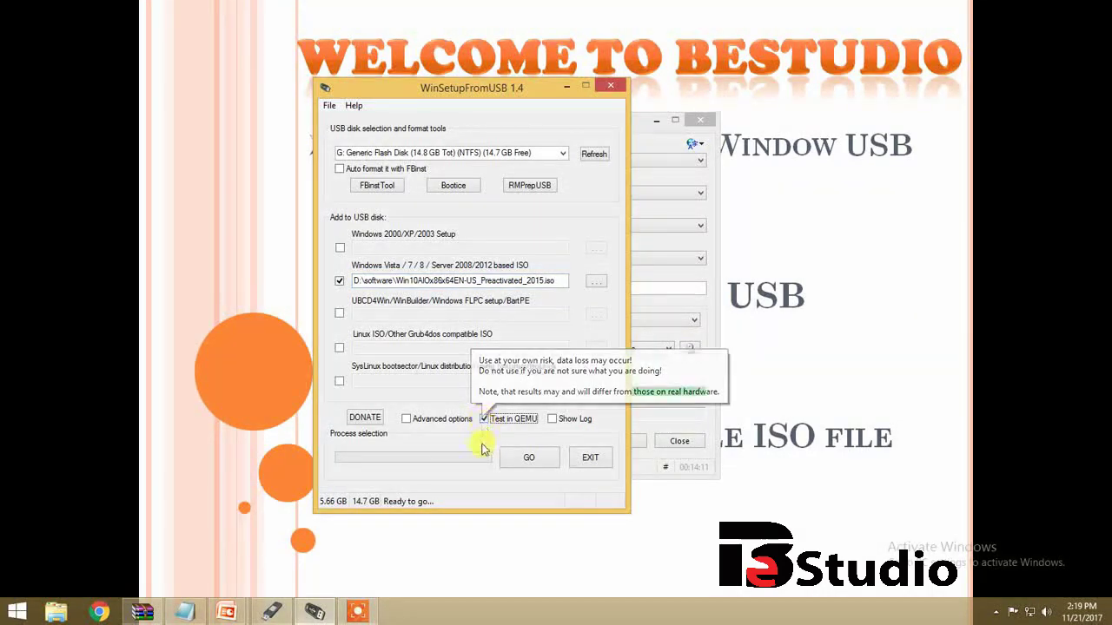
left_click(528, 461)
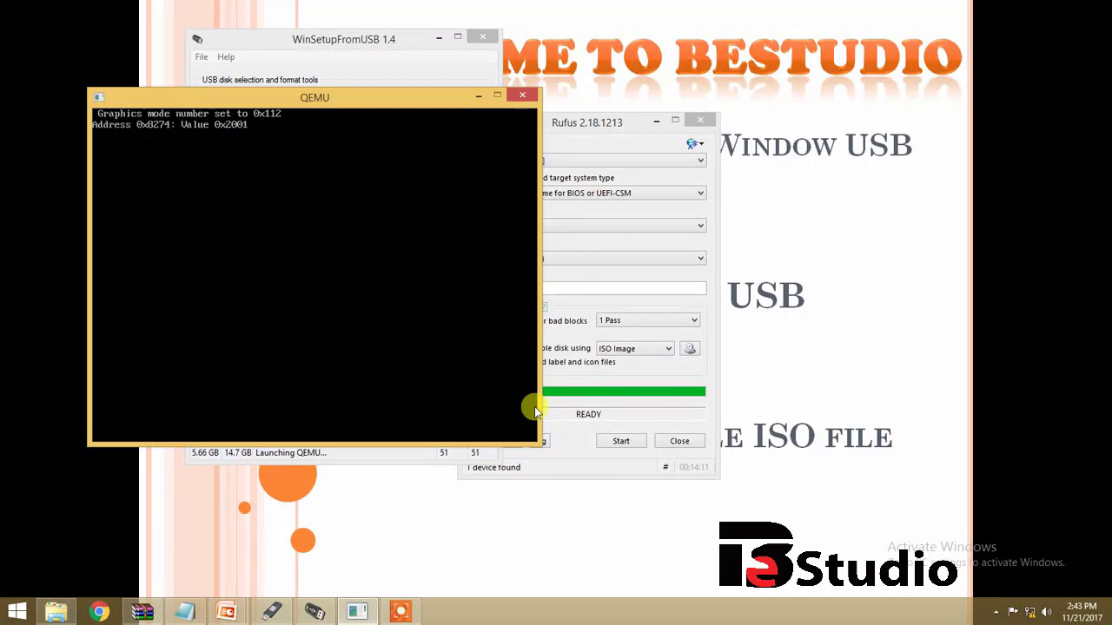
- Reposition the QEMU test window and boot the Windows Setup [EMS Enabled] entry
left_click_drag(165, 95, 575, 95)
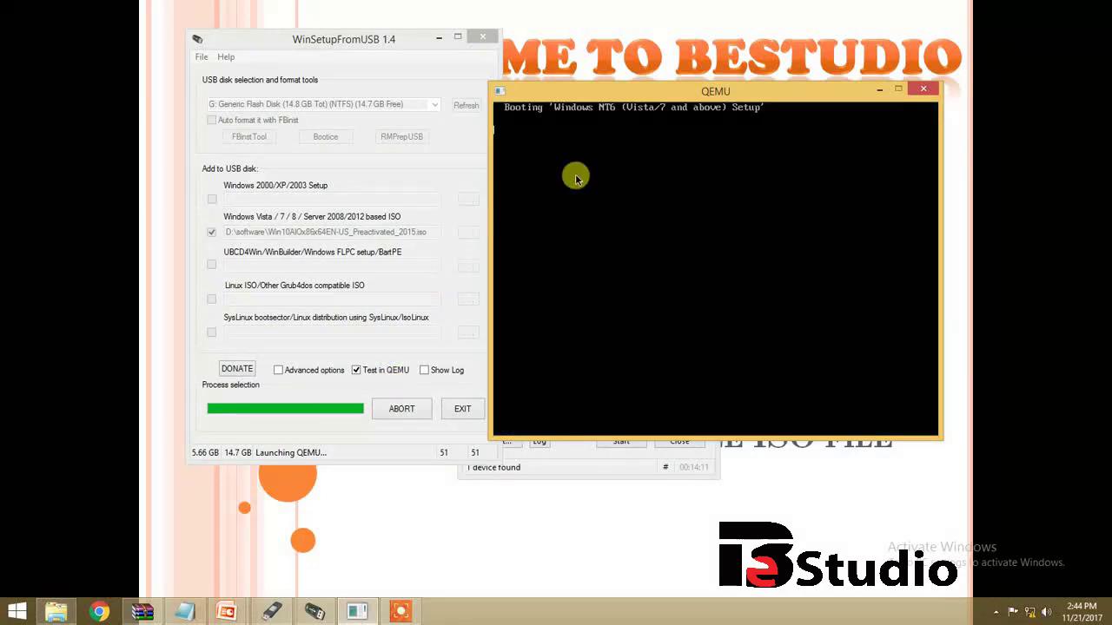
left_click_drag(585, 94, 268, 45)
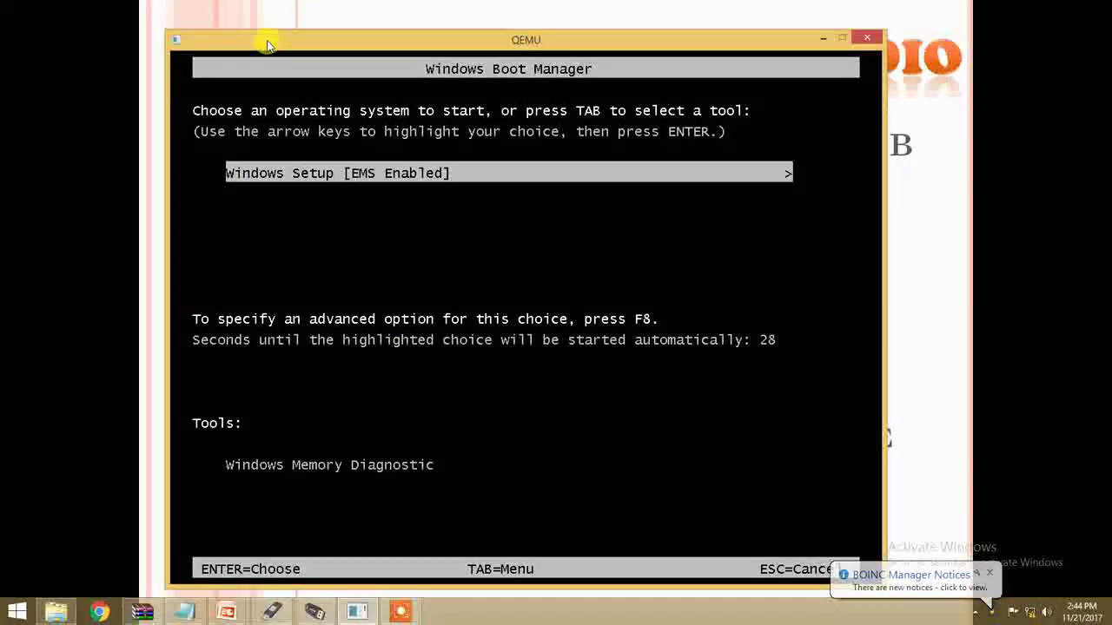
key("Return")
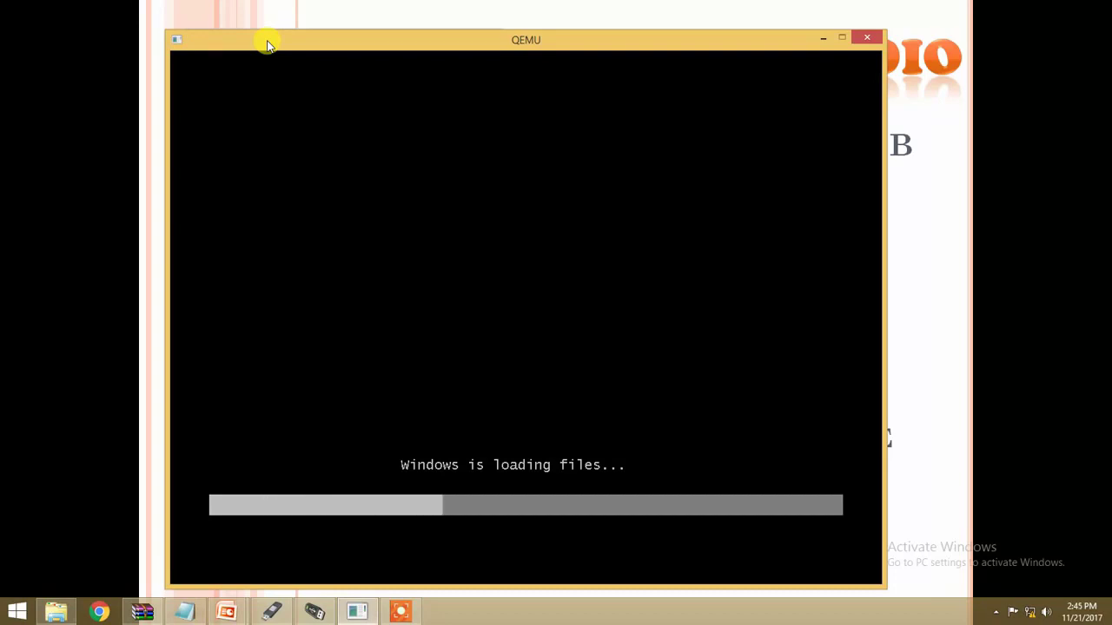
left_click_drag(268, 45, 273, 40)
left_click(496, 310)
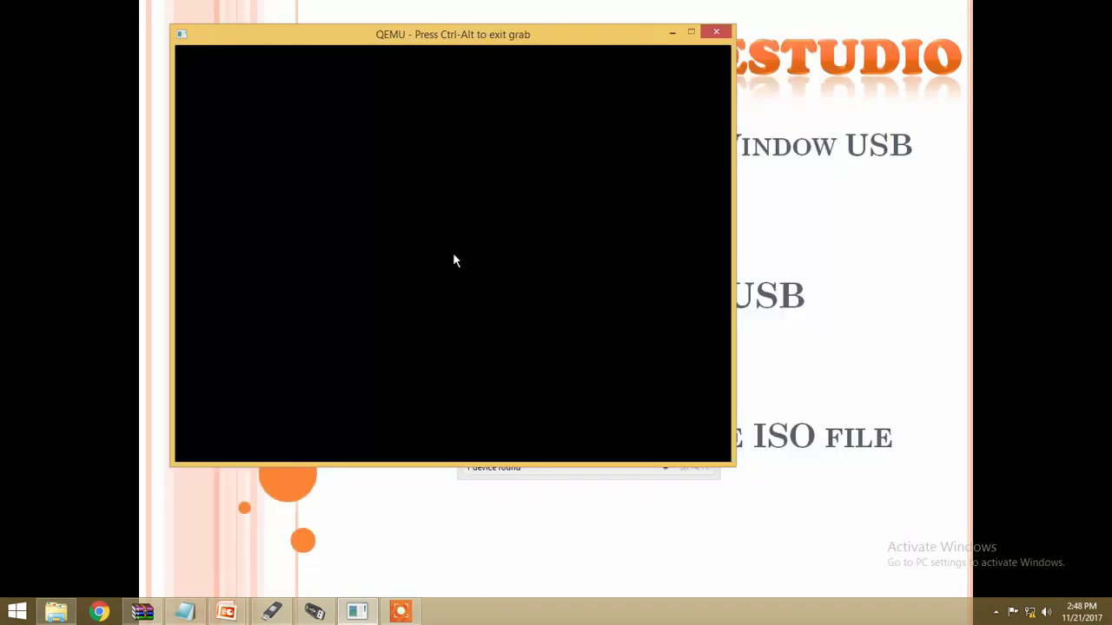
key("ctrl+alt")
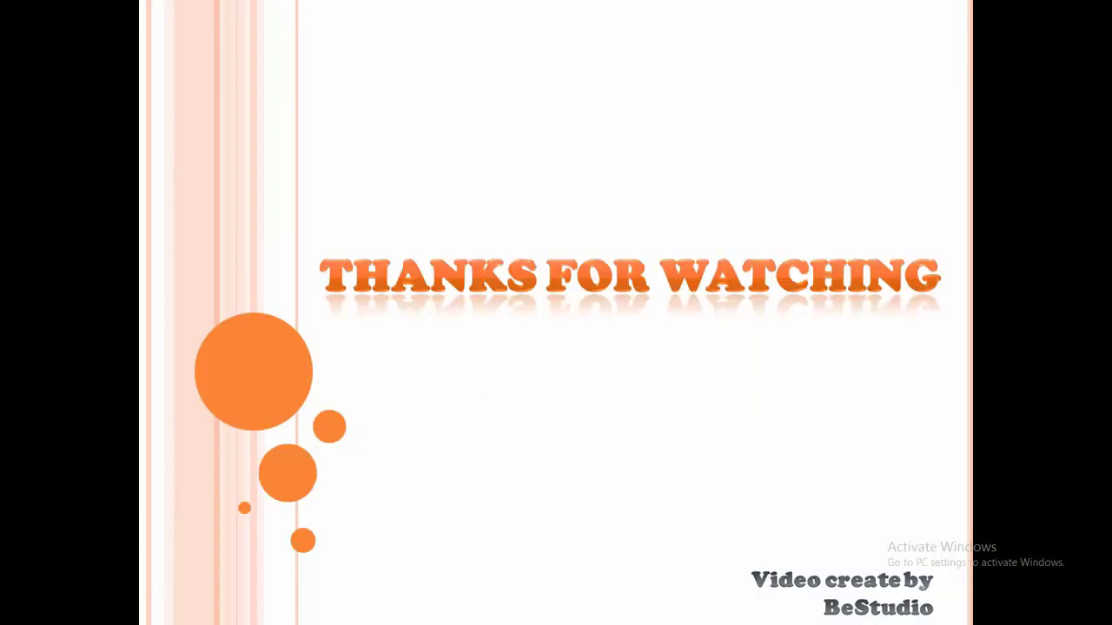